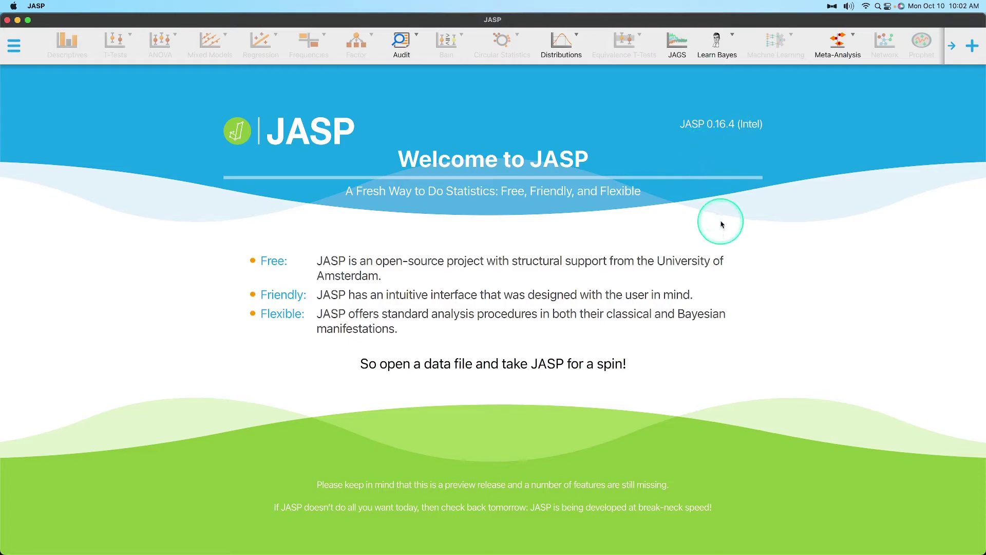
Switch to the paused 'Dealing with Missing Values (Episode 32)' tutorial and scroll its watch page.
{"action": "key", "text": "super+Tab"}
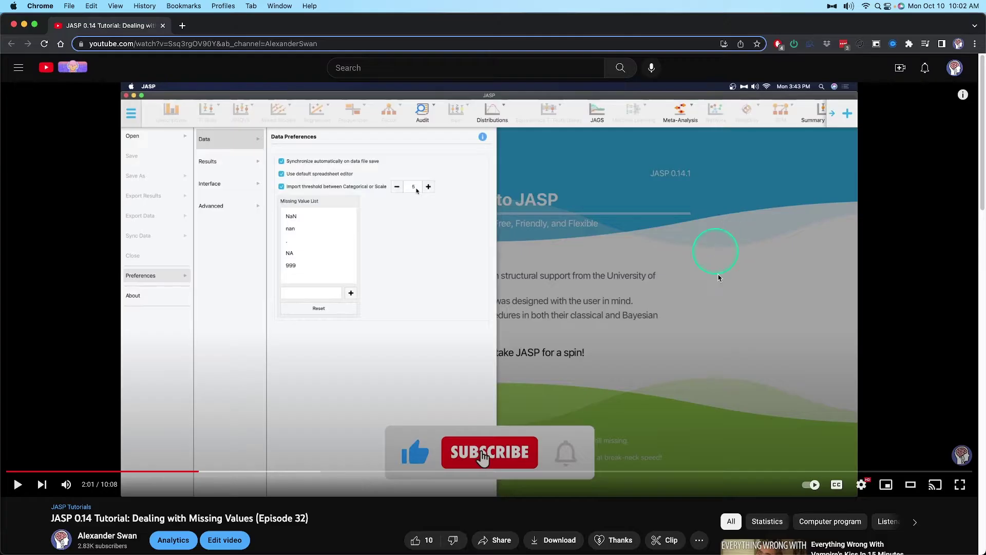
{"action": "scroll", "coordinate": [136, 539], "scroll_direction": "down", "scroll_amount": 1}
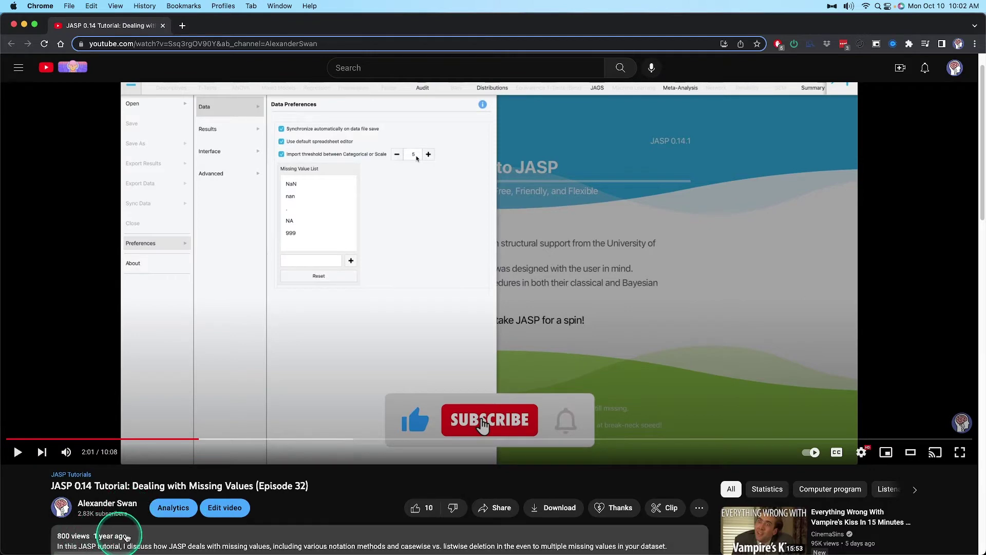
{"action": "scroll", "coordinate": [291, 501], "scroll_direction": "down", "scroll_amount": 3}
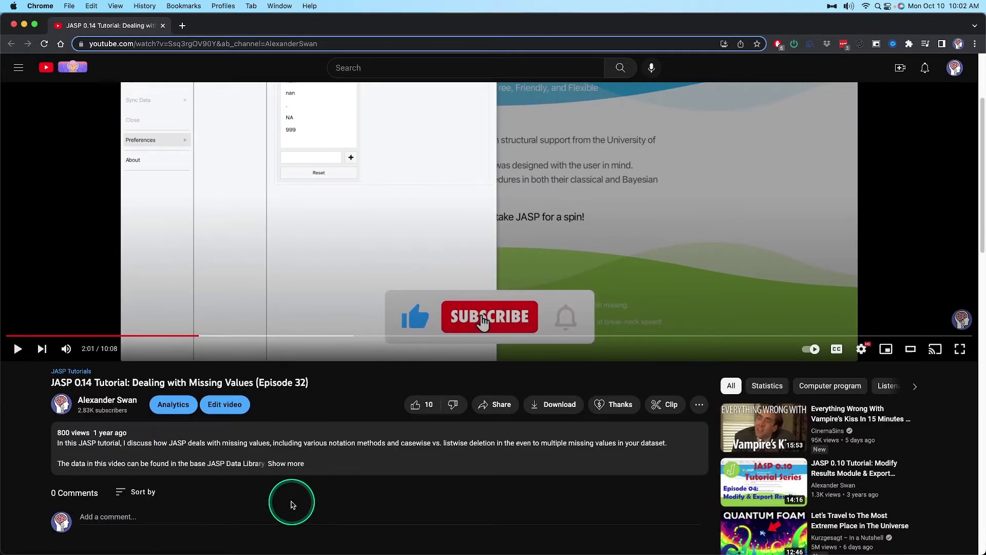
{"action": "scroll", "coordinate": [291, 502], "scroll_direction": "up", "scroll_amount": 2}
{"action": "scroll", "coordinate": [327, 497], "scroll_direction": "up", "scroll_amount": 2}
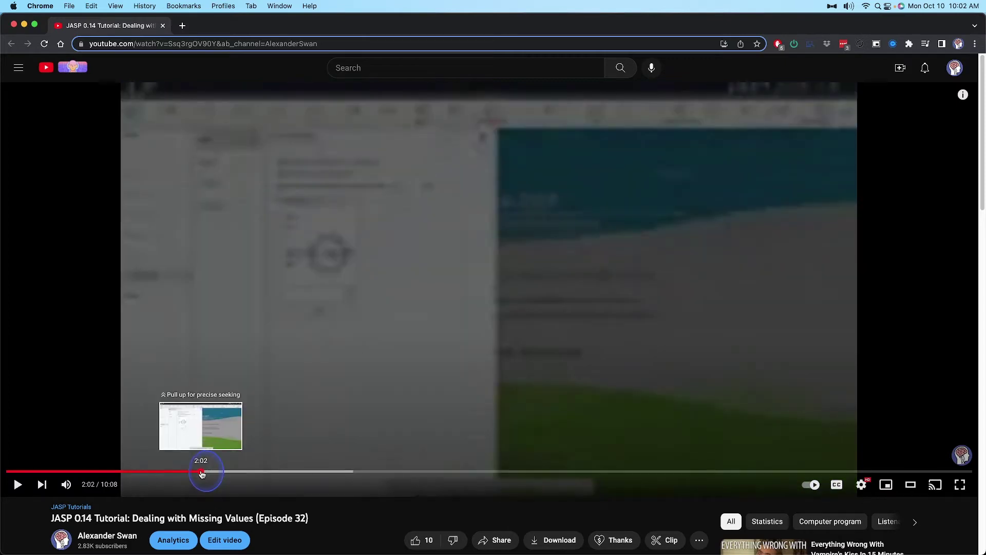
Scrub the tutorial through the Data Library and 999 missing-data demo to 4:40, then return to JASP.
{"action": "left_click_drag", "start_coordinate": [199, 470], "coordinate": [207, 472]}
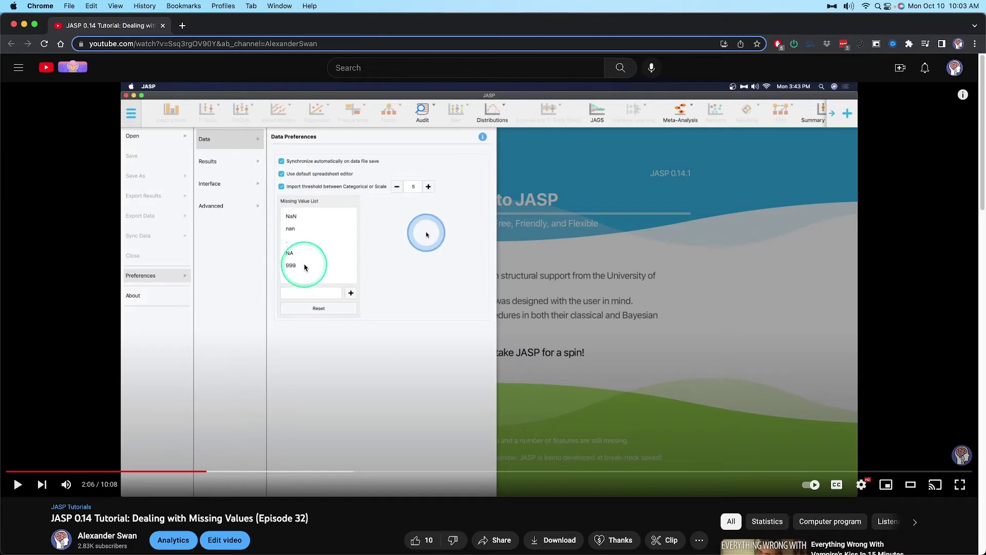
{"action": "left_click", "coordinate": [286, 471]}
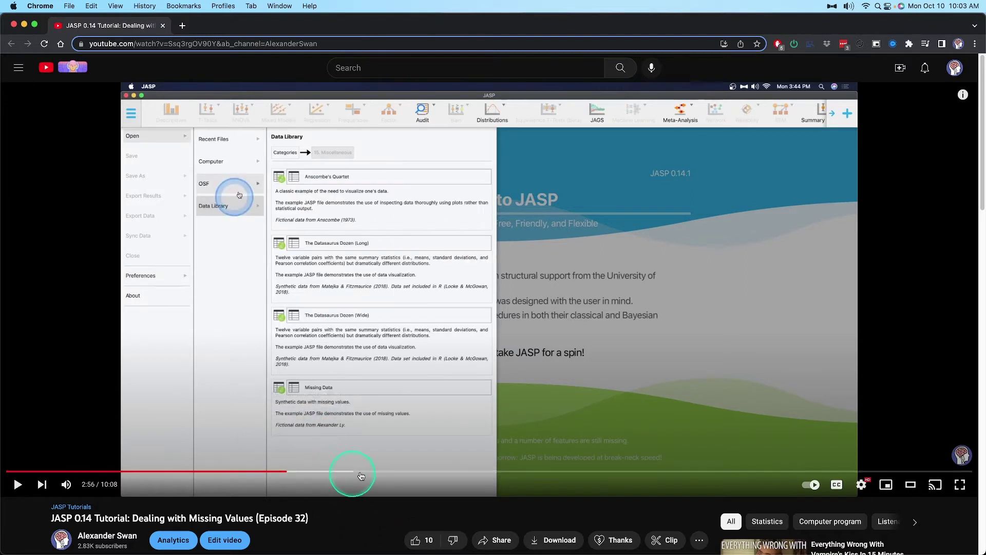
{"action": "left_click", "coordinate": [361, 473]}
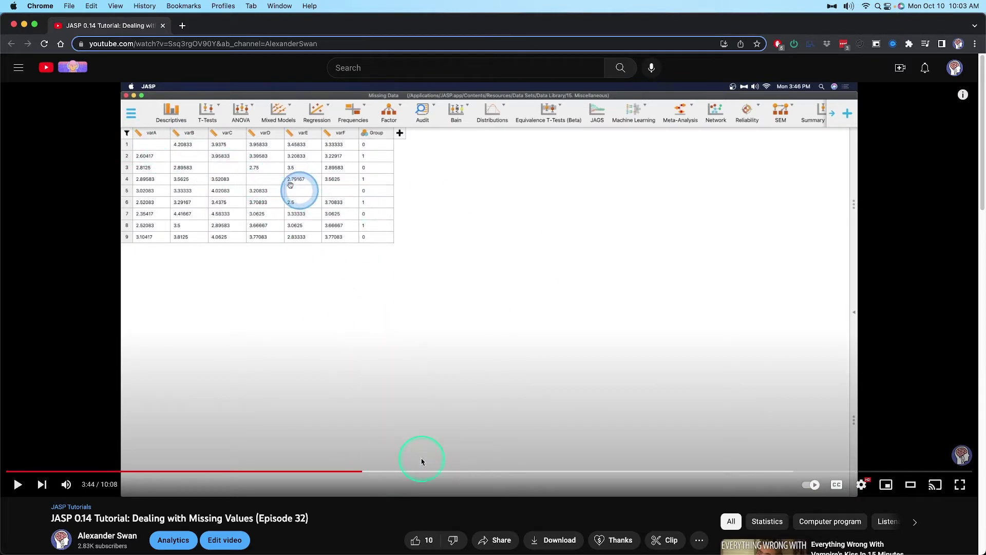
{"action": "left_click", "coordinate": [390, 471]}
{"action": "left_click", "coordinate": [457, 472]}
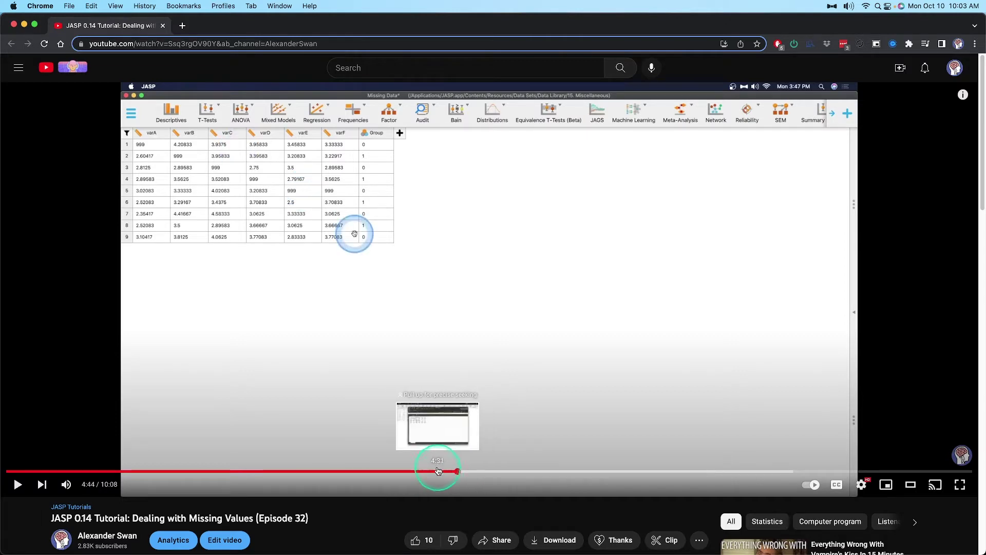
{"action": "left_click", "coordinate": [438, 472]}
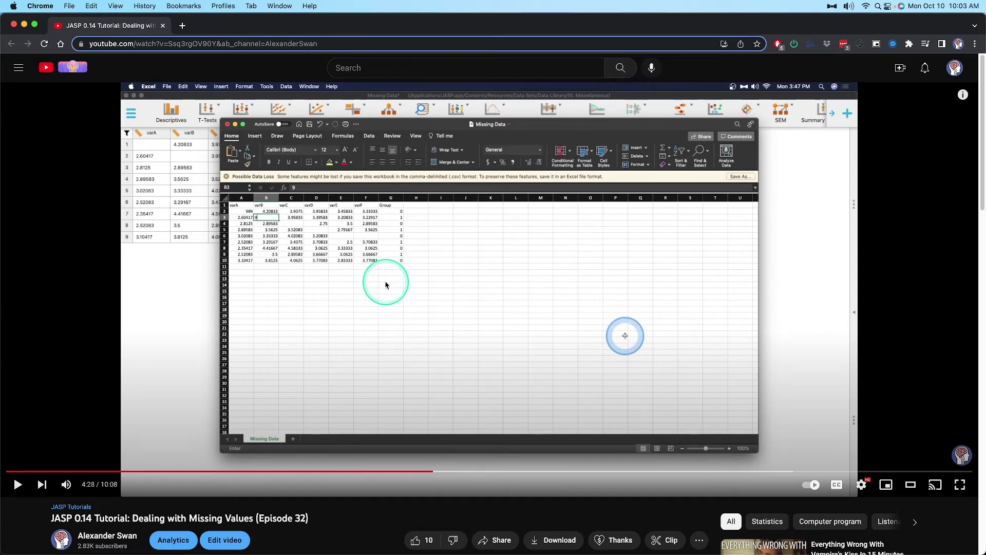
{"action": "left_click_drag", "start_coordinate": [473, 471], "coordinate": [453, 473]}
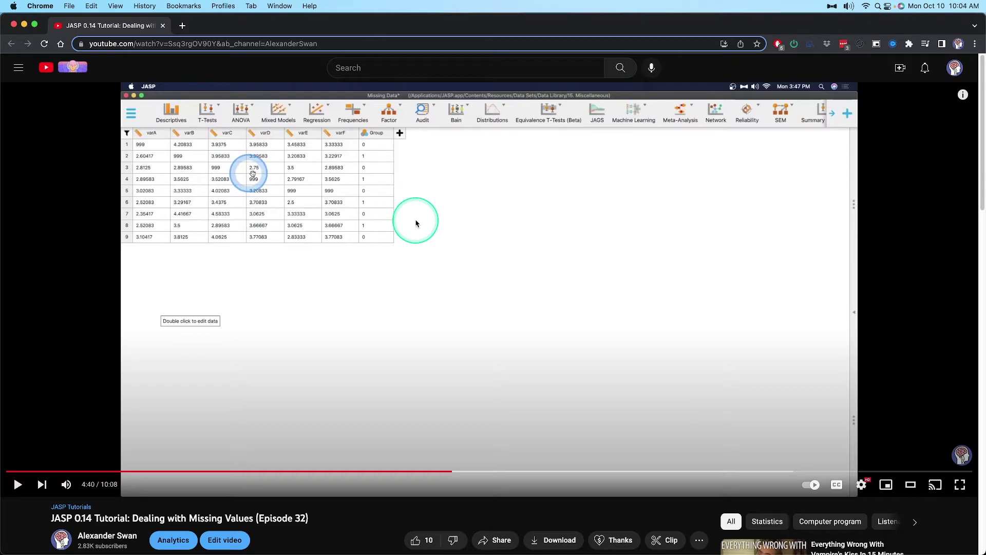
{"action": "key", "text": "super+Tab"}
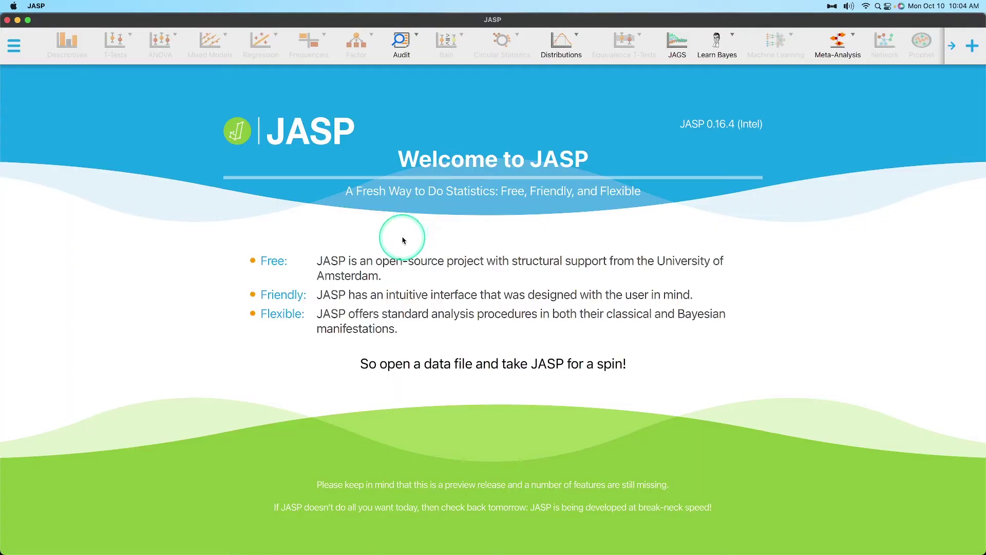
Open Bush Tucker Food.jasp from the Recent Files list.
{"action": "left_click", "coordinate": [19, 53]}
{"action": "left_click", "coordinate": [46, 79]}
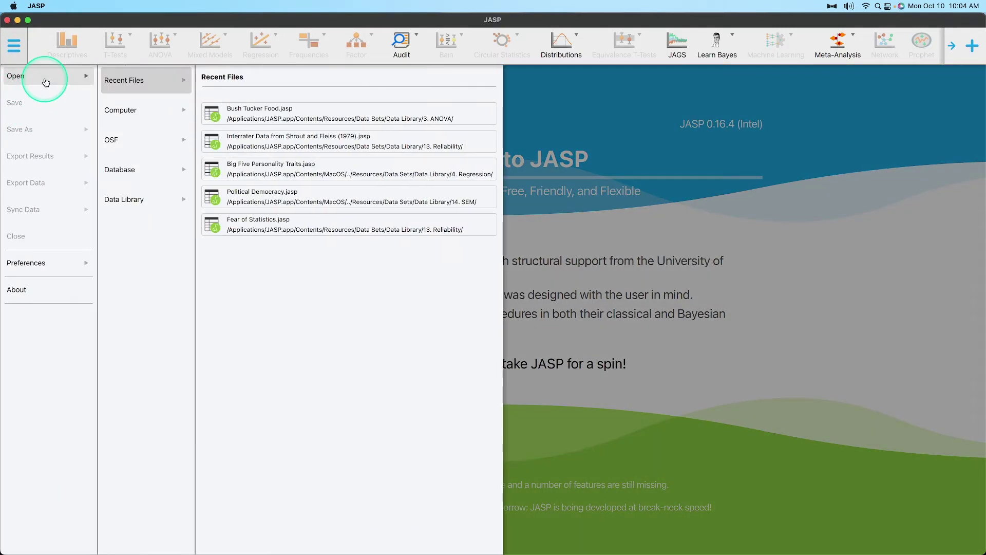
{"action": "left_click", "coordinate": [370, 117]}
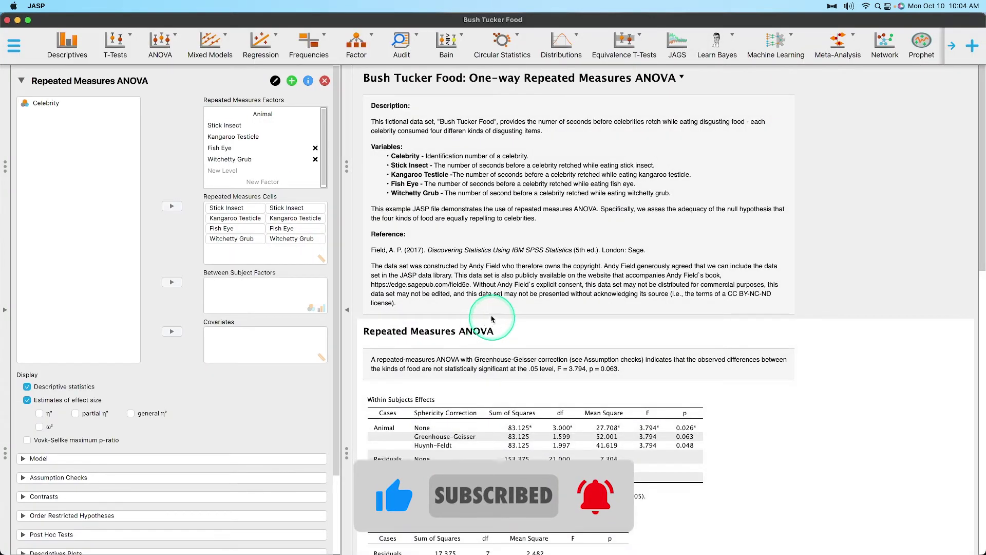
Collapse the analysis panel so the Bush Tucker Food spreadsheet fills the window.
{"action": "left_click", "coordinate": [7, 315]}
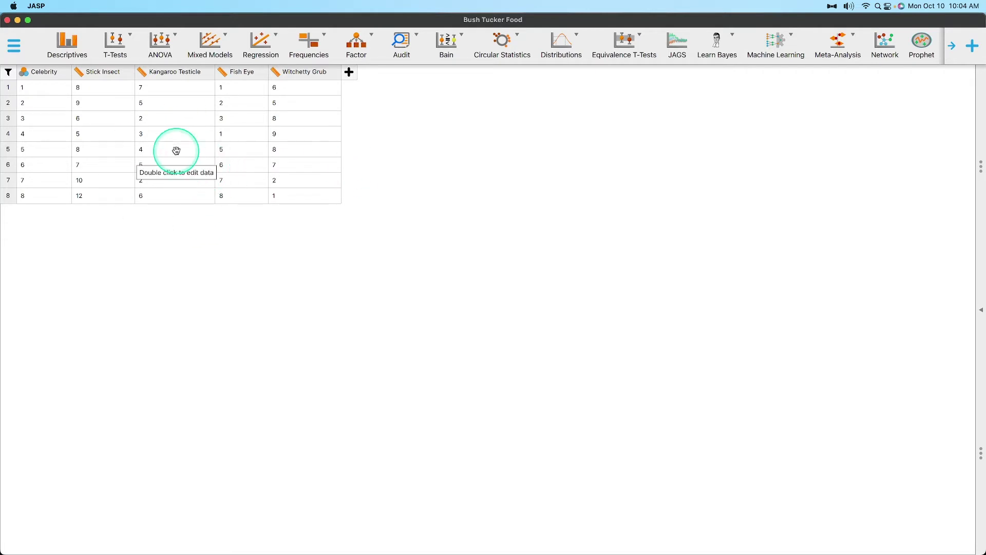
Go to Preferences > Data, showing 999 as a missing value and the 'missing' display label.
{"action": "left_click", "coordinate": [14, 47]}
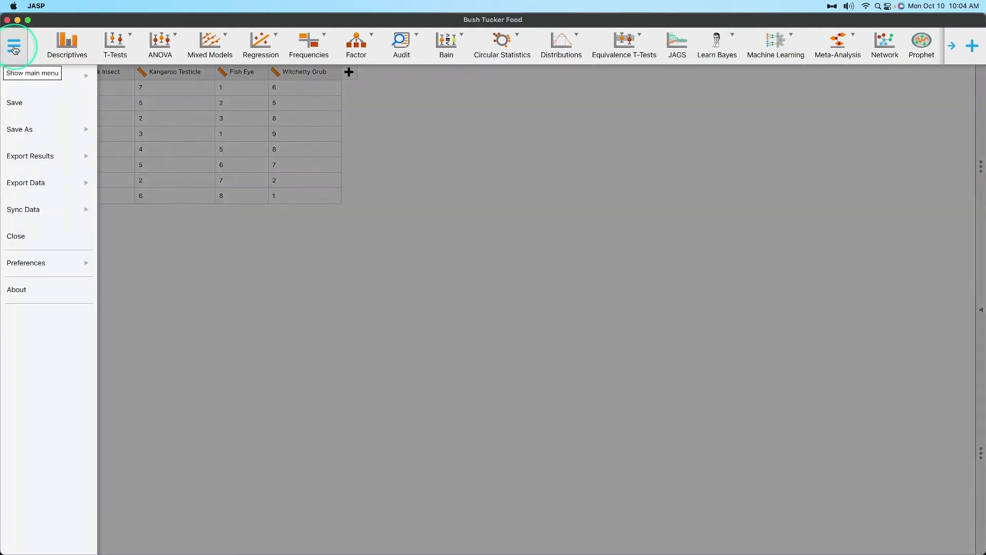
{"action": "left_click", "coordinate": [48, 264]}
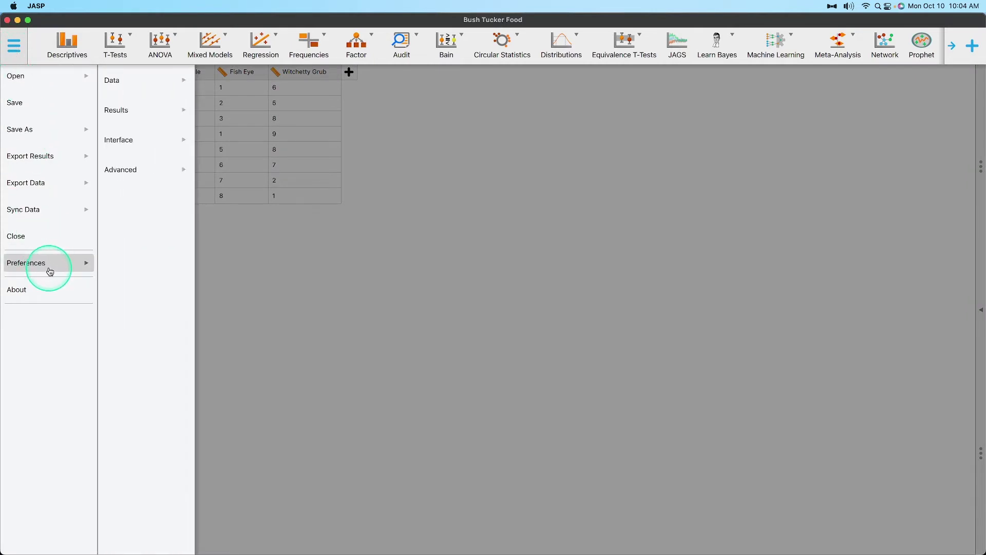
{"action": "left_click", "coordinate": [150, 90]}
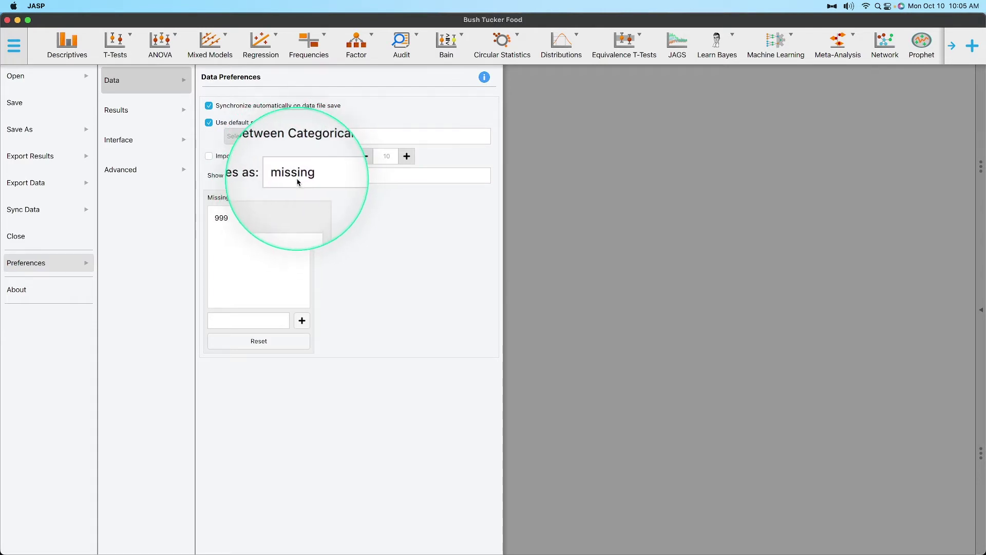
Delete the 'missing' text from the Show missing values as field.
{"action": "double_click", "coordinate": [335, 178]}
{"action": "key", "text": "BackSpace"}
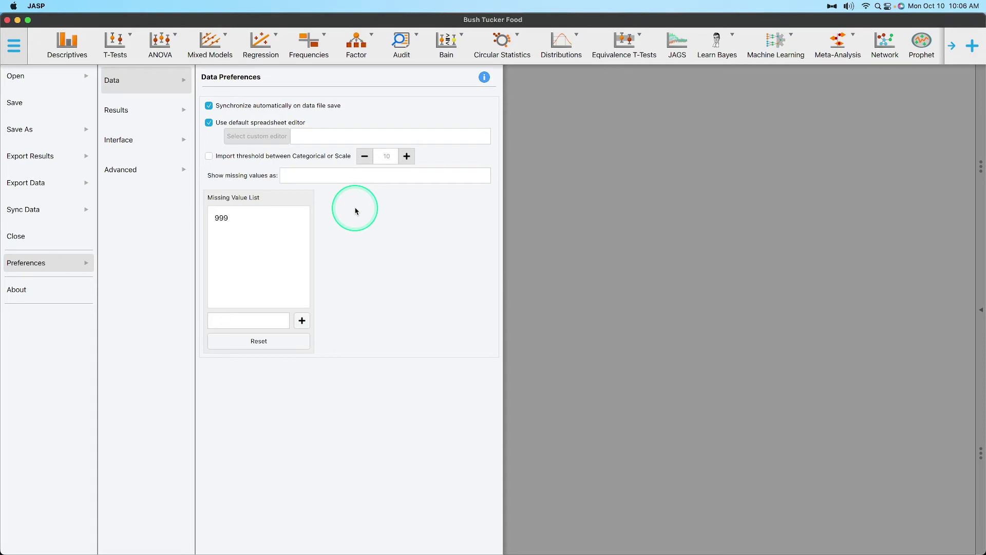
Restore the missing-value label to 'missing' and go back to the Bush Tucker Food sheet.
{"action": "type", "text": "missing"}
{"action": "left_click", "coordinate": [358, 212]}
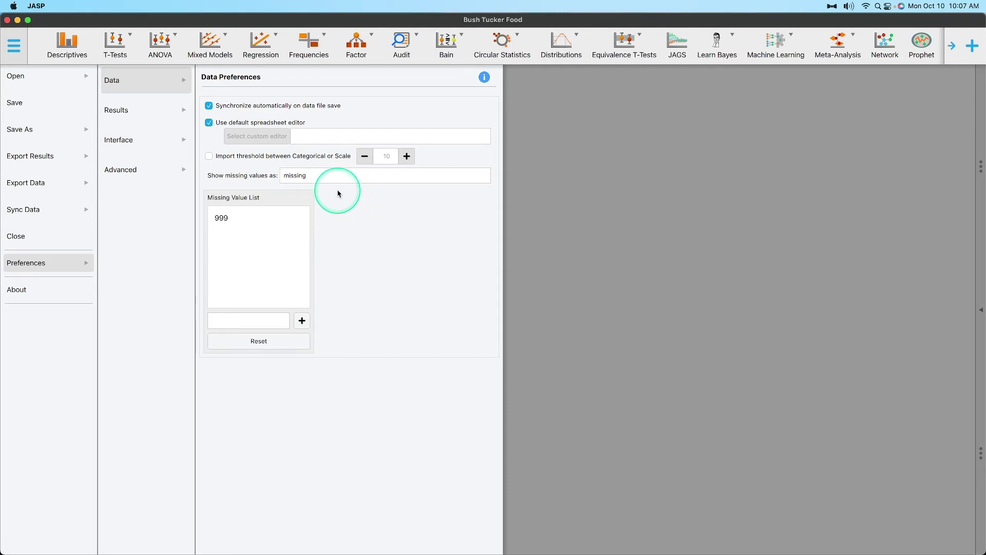
{"action": "left_click", "coordinate": [57, 76]}
{"action": "left_click", "coordinate": [439, 282]}
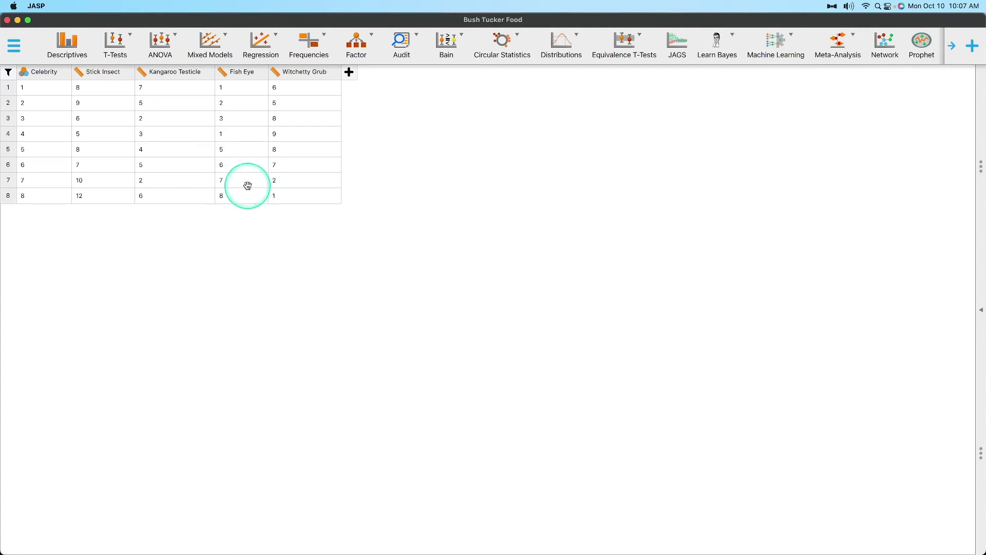
Link the data sheet to Bush Tucker Food.csv on the Desktop via Find Data File.
{"action": "double_click", "coordinate": [297, 162]}
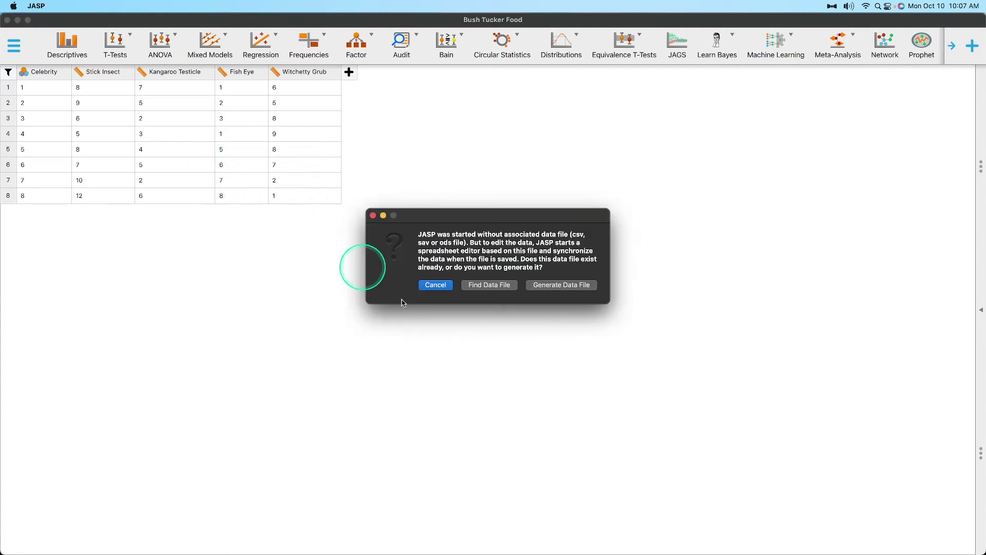
{"action": "left_click", "coordinate": [490, 285]}
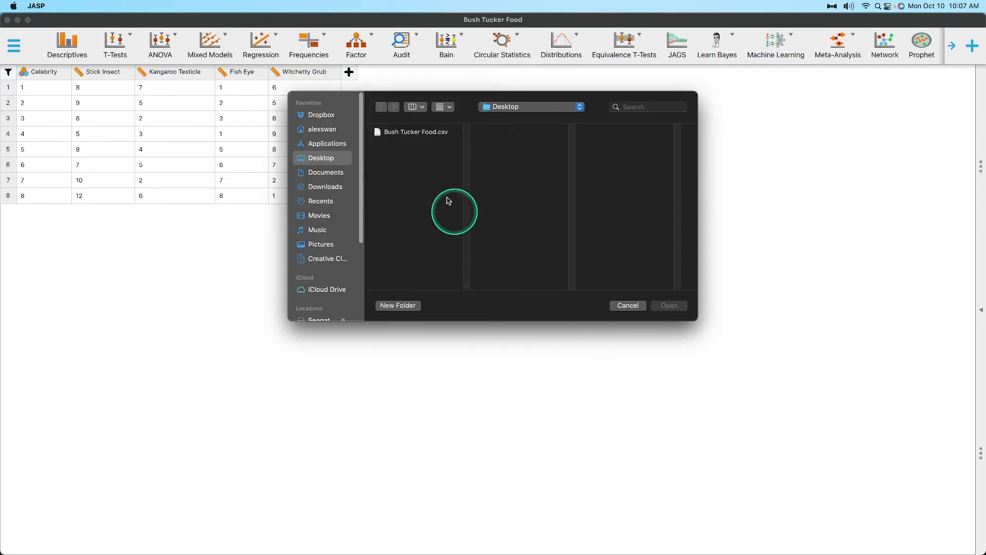
{"action": "left_click", "coordinate": [425, 132]}
{"action": "left_click", "coordinate": [669, 306]}
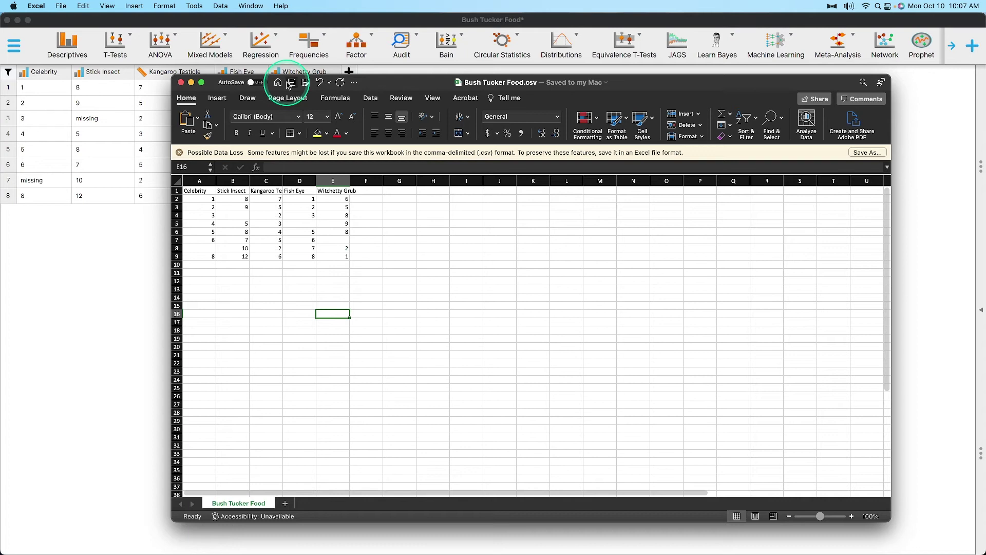
Bring the Excel workbook with Bush Tucker Food.csv to the front using Mission Control.
{"action": "left_click", "coordinate": [108, 354]}
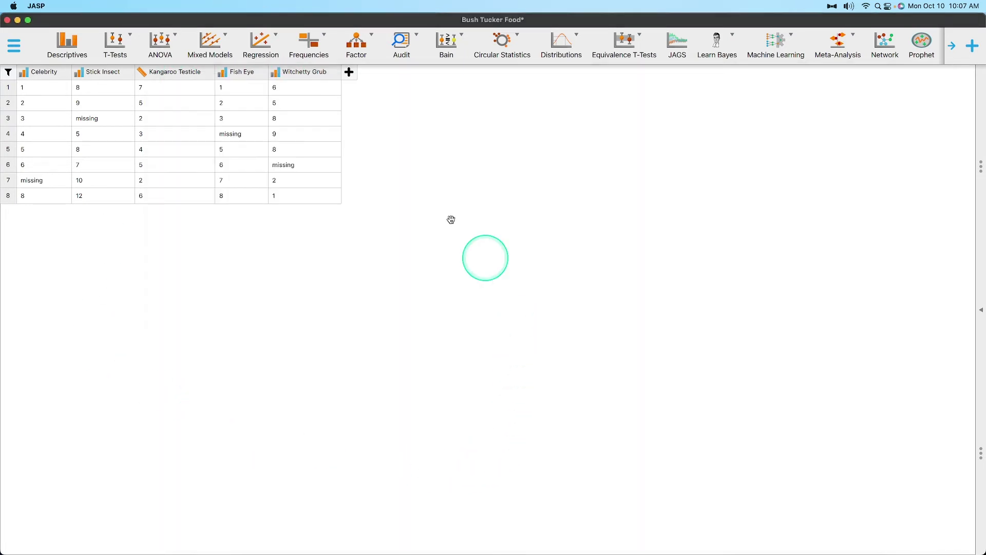
{"action": "key", "text": "ctrl+Up"}
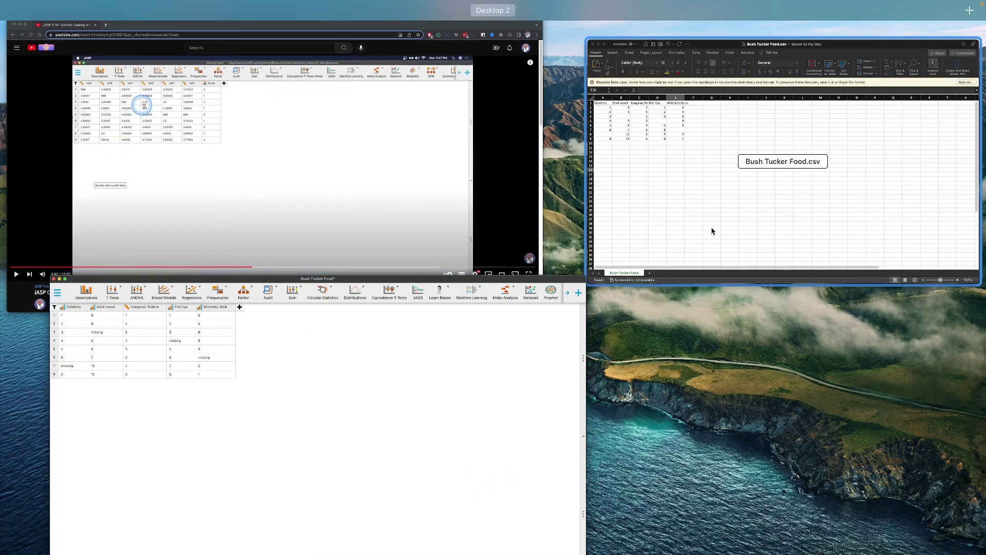
{"action": "left_click", "coordinate": [711, 229]}
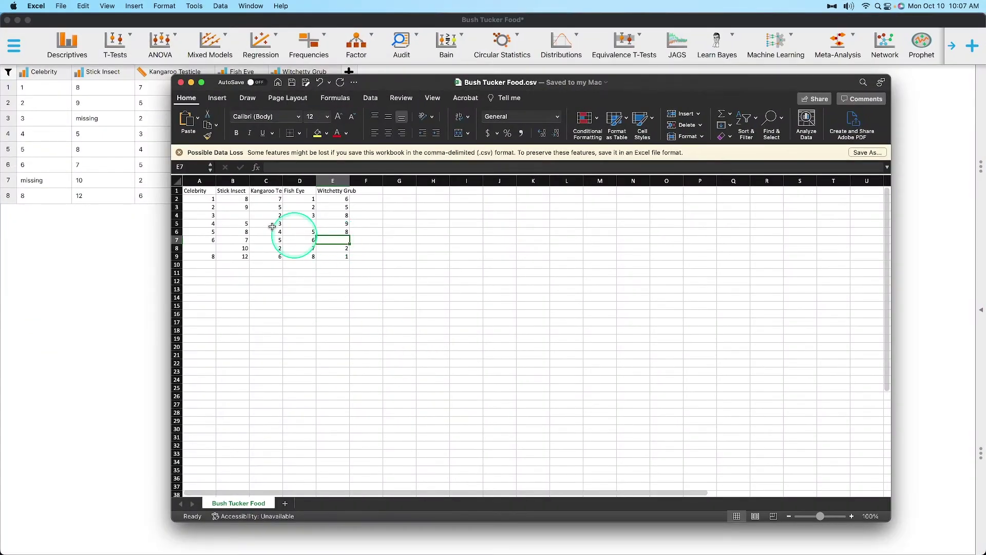
Check the blank cells D5, B4 and A8, then return to JASP's updated sheet.
{"action": "left_click", "coordinate": [299, 223]}
{"action": "left_click", "coordinate": [231, 215]}
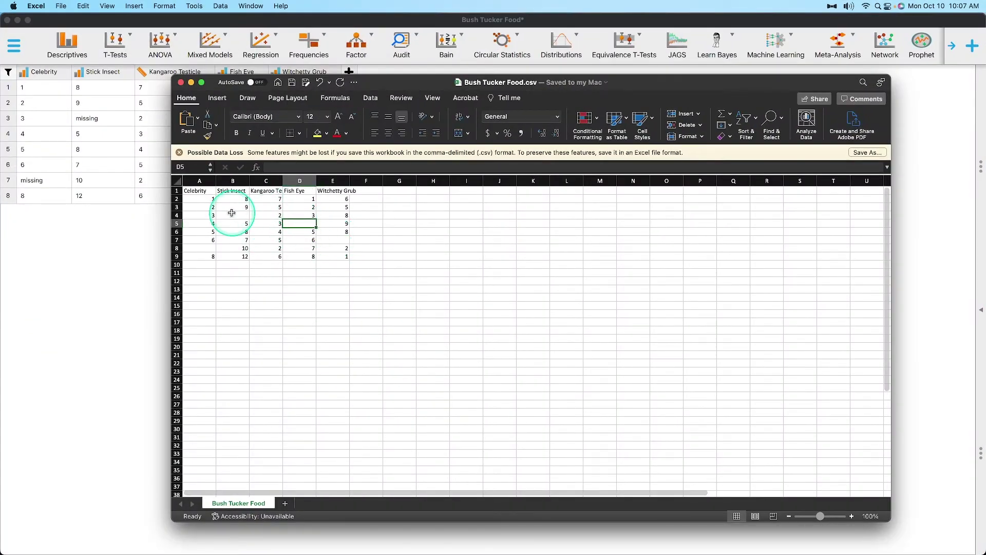
{"action": "left_click", "coordinate": [200, 248]}
{"action": "left_click", "coordinate": [48, 440]}
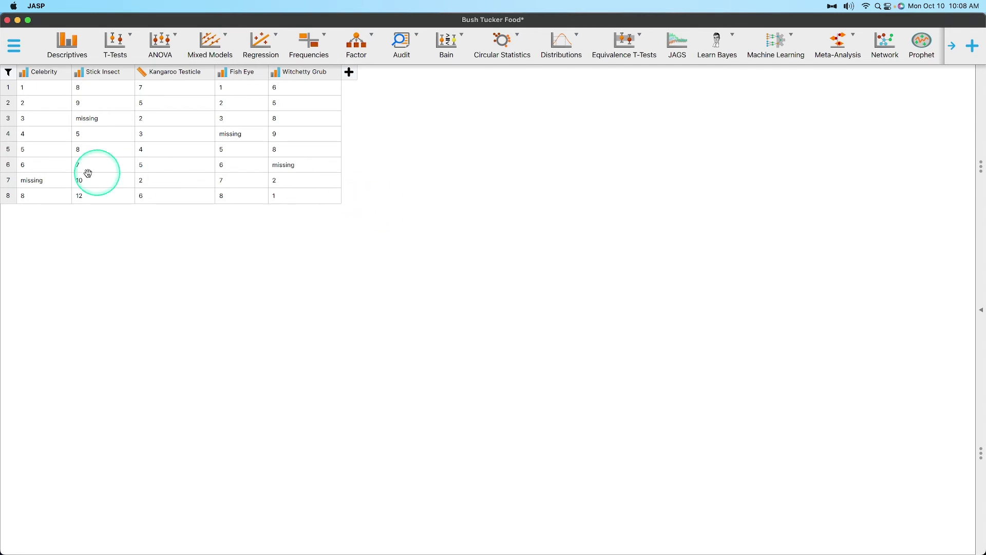
Change the Show missing values as label to 'There is no data value here' and close the menu.
{"action": "left_click", "coordinate": [14, 45]}
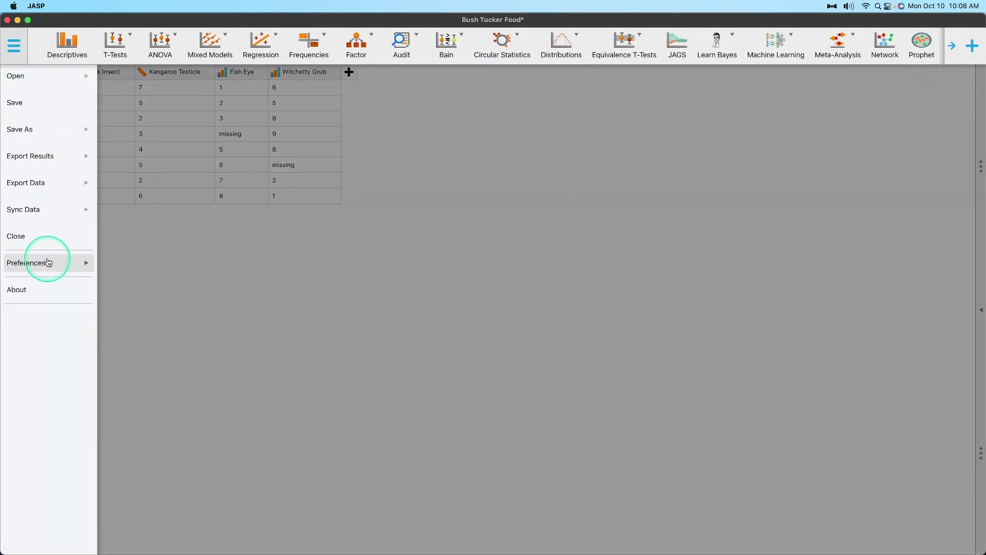
{"action": "left_click", "coordinate": [47, 262]}
{"action": "double_click", "coordinate": [309, 177]}
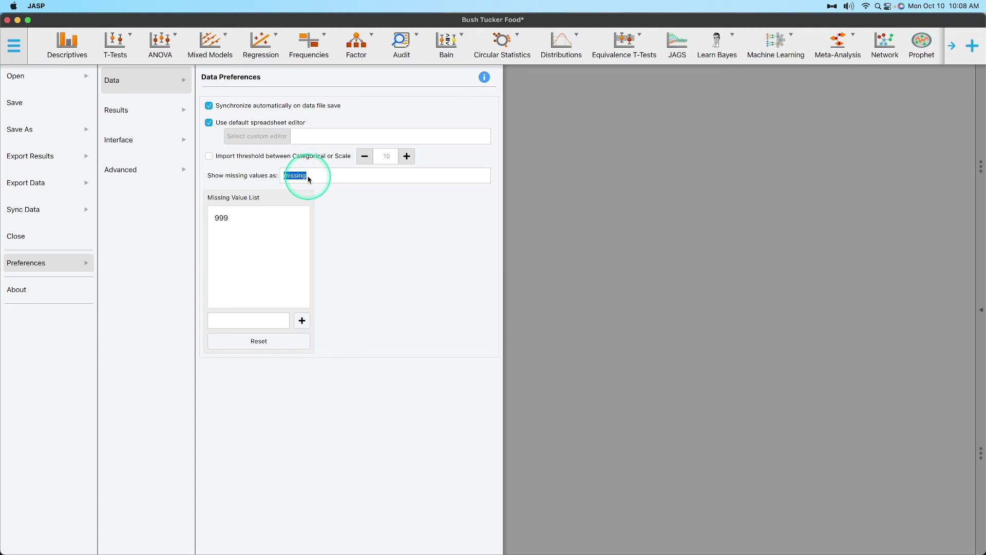
{"action": "type", "text": "Thi"}
{"action": "type", "text": "ere is no "}
{"action": "type", "text": "data value here"}
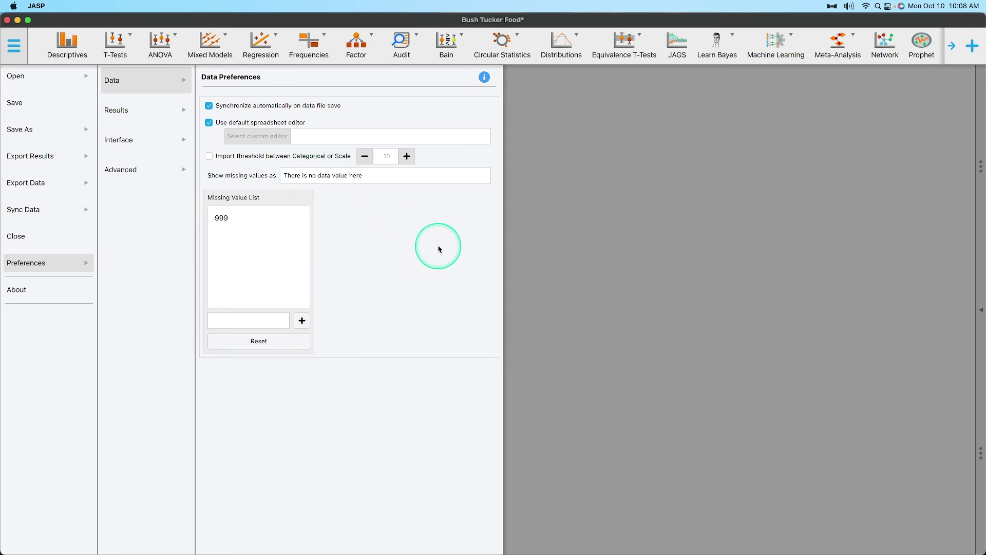
{"action": "left_click", "coordinate": [636, 287]}
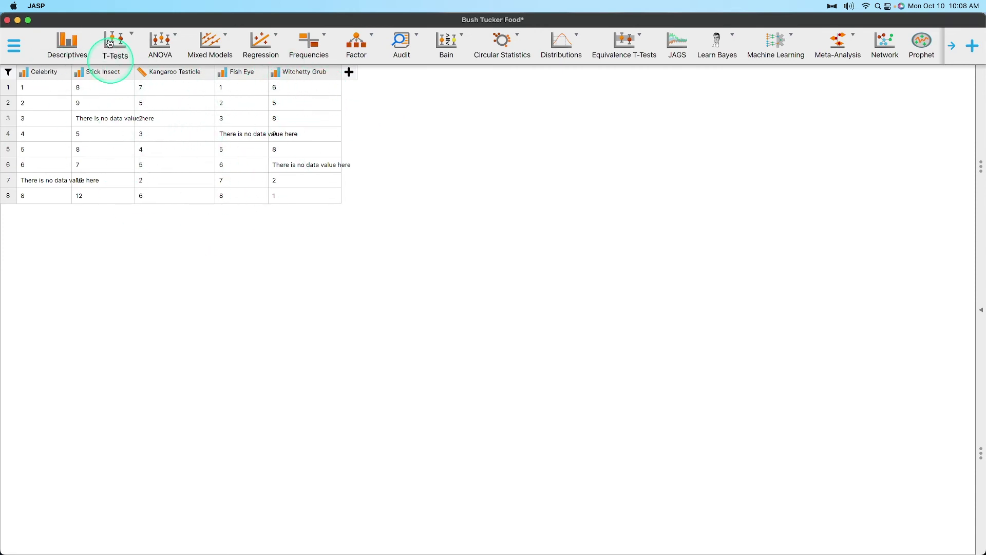
Add all five variables, Celebrity through Witchetty Grub, to a Descriptives analysis to count missing values.
{"action": "left_click", "coordinate": [83, 49]}
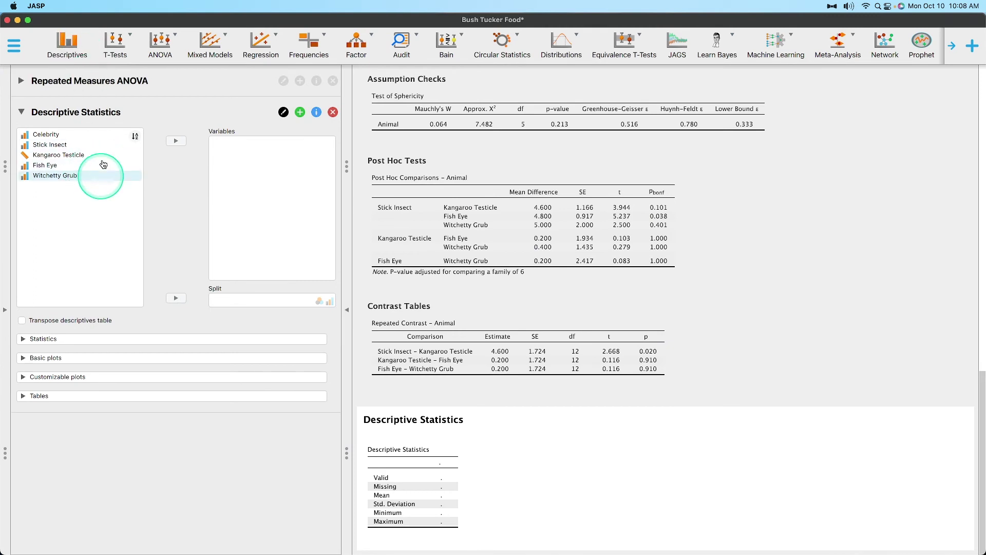
{"action": "left_click", "coordinate": [91, 136]}
{"action": "left_click_drag", "start_coordinate": [90, 136], "coordinate": [202, 141]}
{"action": "left_click", "coordinate": [174, 141]}
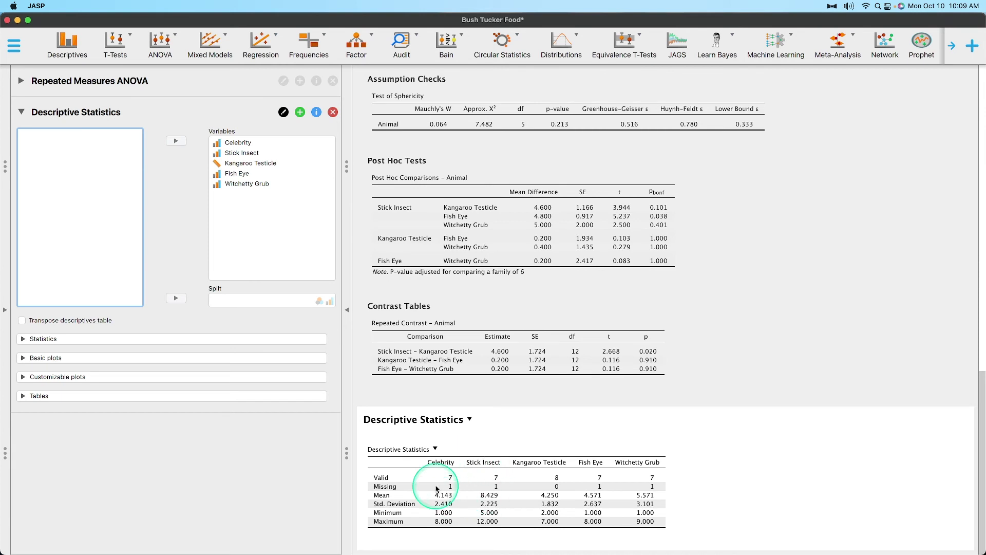
{"action": "left_click", "coordinate": [455, 486]}
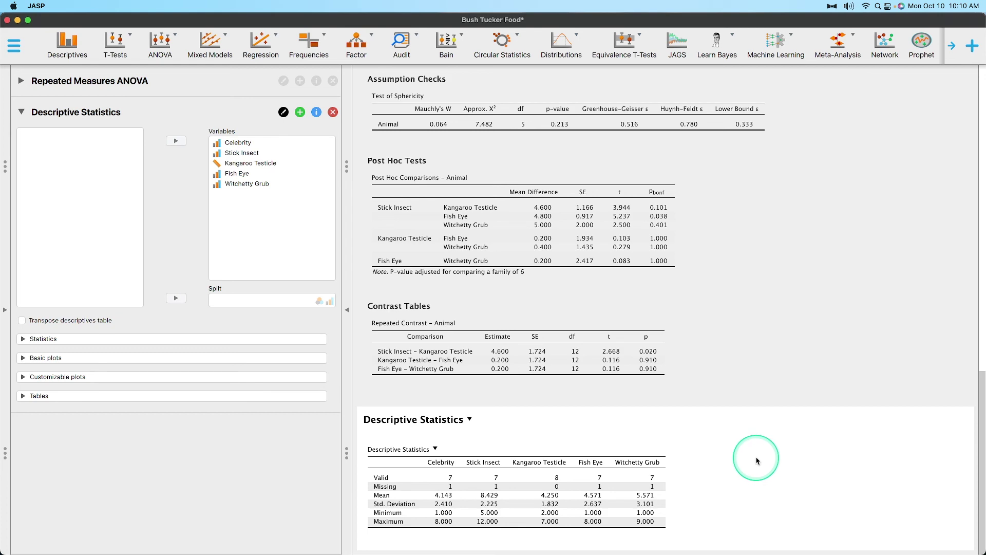
Return to the Data preferences showing 999 as missing, labelled 'There is no data value here'.
{"action": "left_click", "coordinate": [12, 47]}
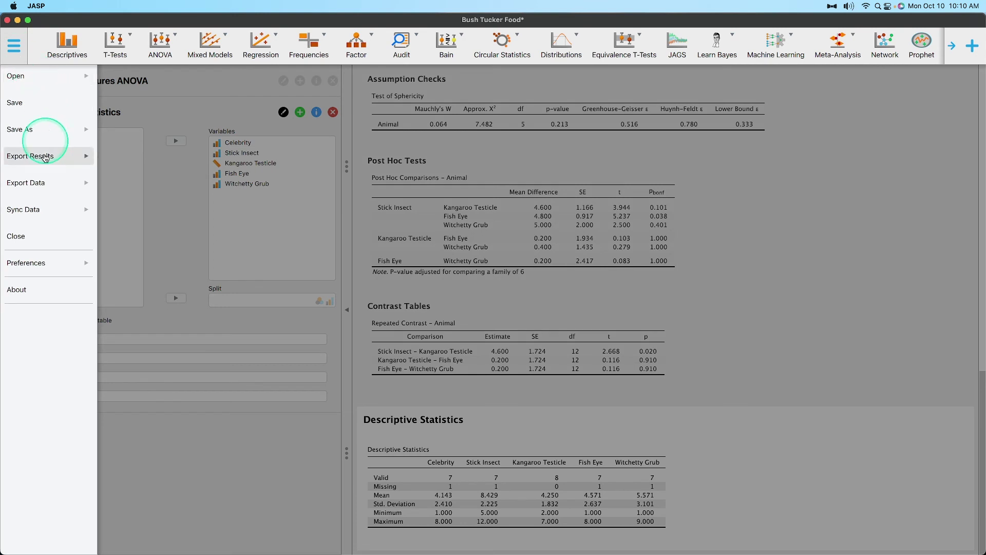
{"action": "left_click", "coordinate": [39, 271]}
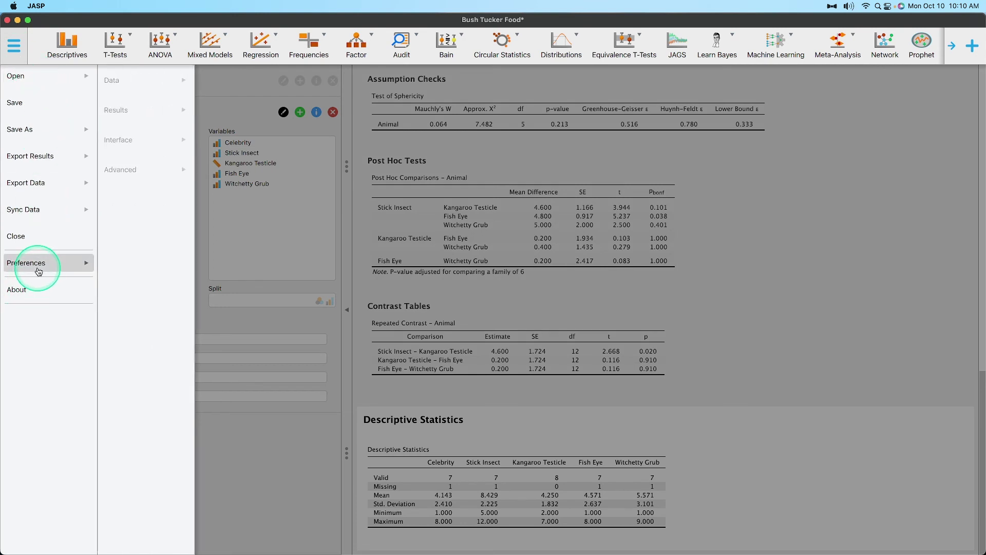
{"action": "left_click", "coordinate": [145, 81]}
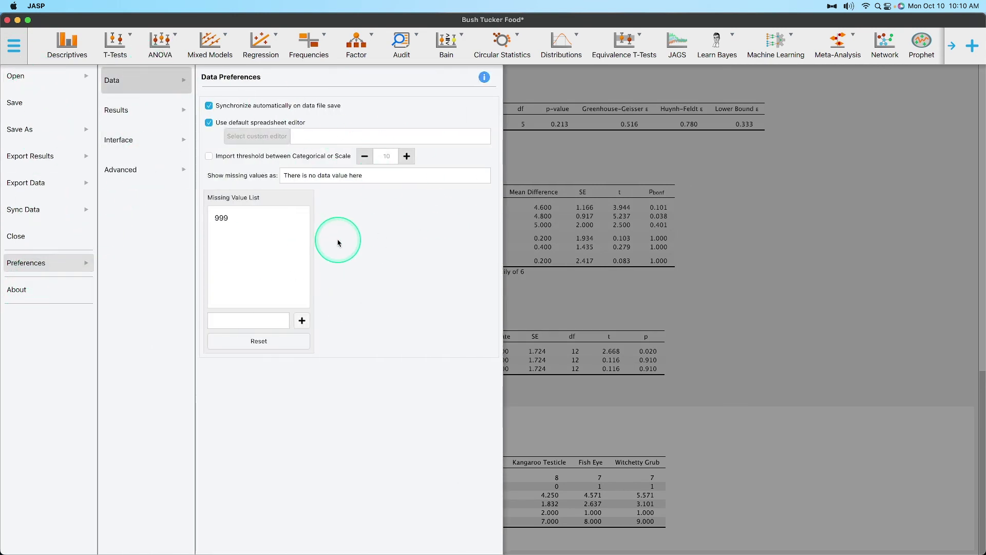